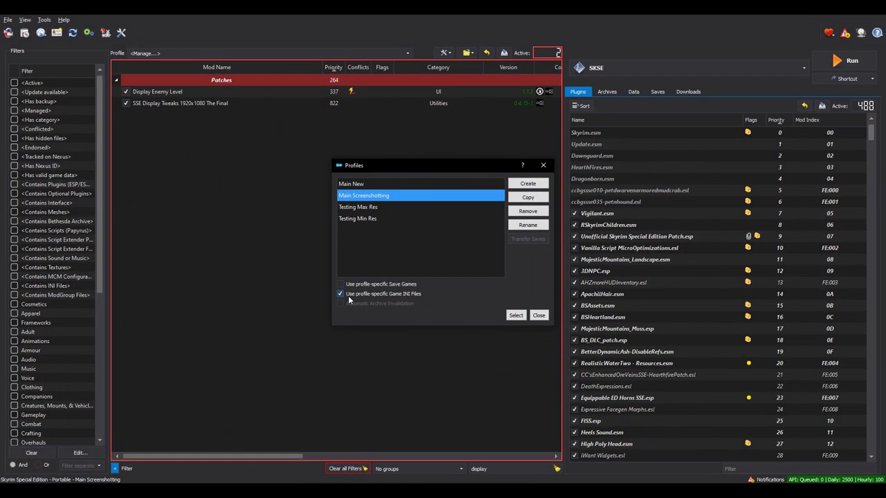
Load the Main Screenshotting profile and check the iSize H/W resolution in skyrimprefs.ini
left_click(515, 316)
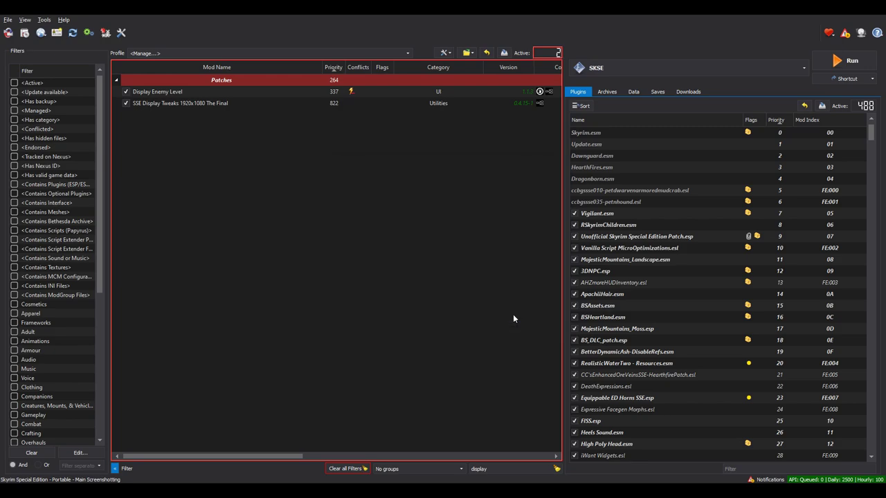
left_click(105, 32)
left_click(128, 69)
left_click(355, 164)
left_click_drag(576, 185, 588, 254)
left_click_drag(338, 288, 282, 283)
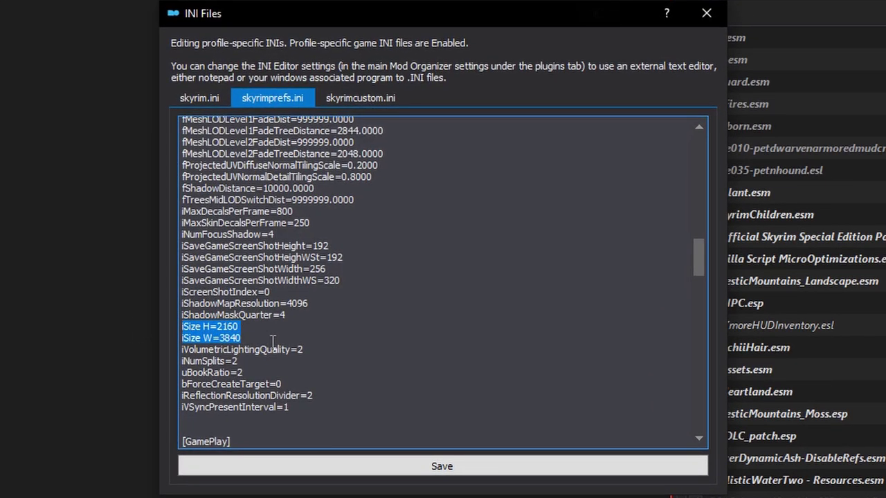
left_click(256, 337)
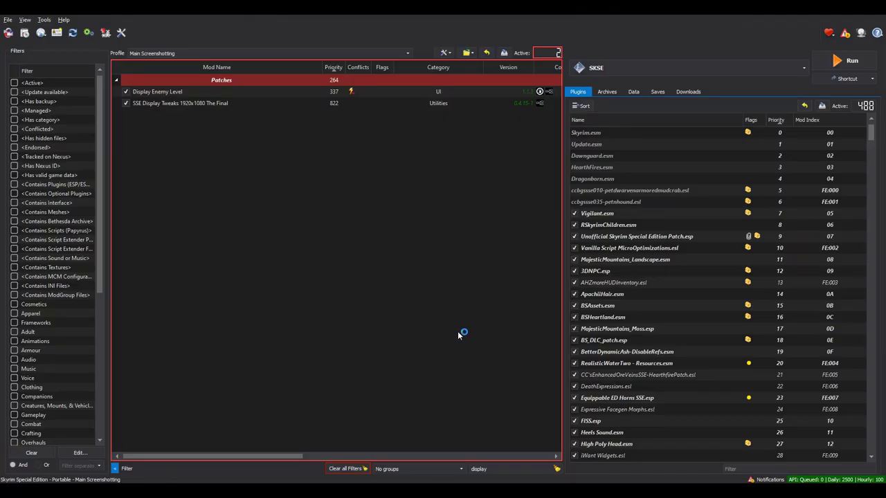
Open SSEDisplayTweaks.ini from the SSE Display Tweaks SKSE/Plugins folder in Notepad++
left_click(194, 103)
right_click(195, 103)
left_click(227, 273)
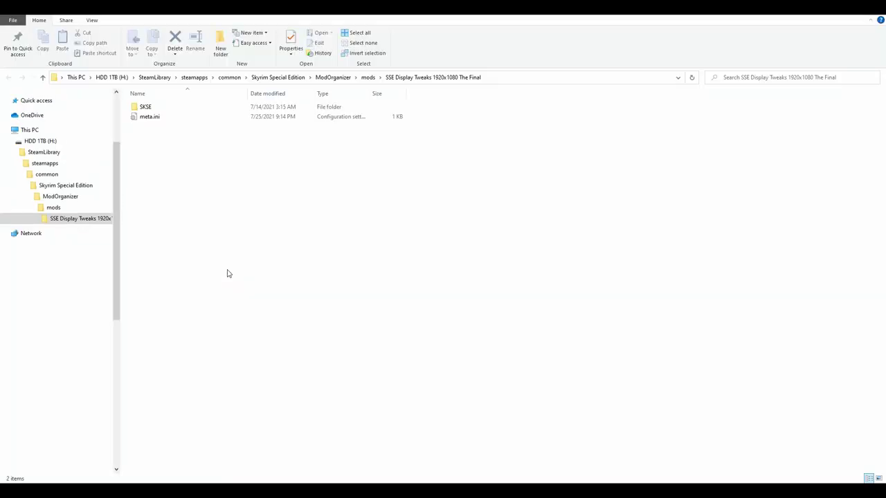
double_click(174, 108)
double_click(175, 109)
right_click(182, 118)
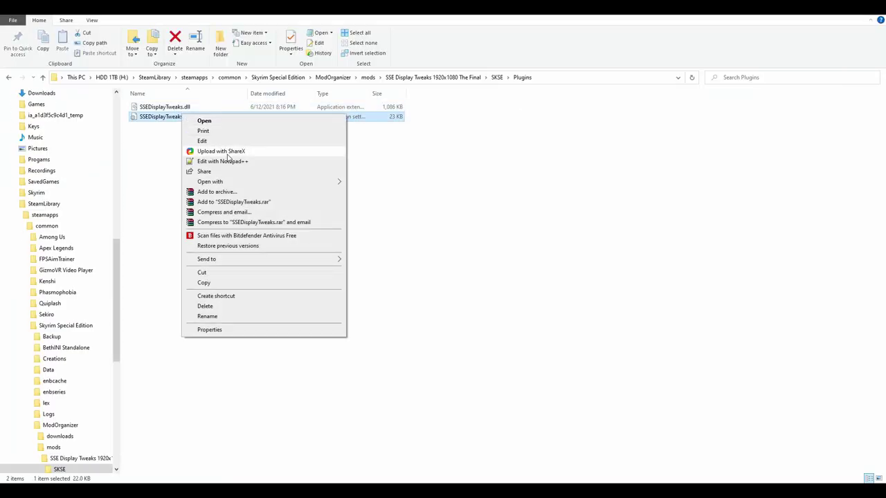
left_click(231, 158)
scroll(224, 162, "down", 1)
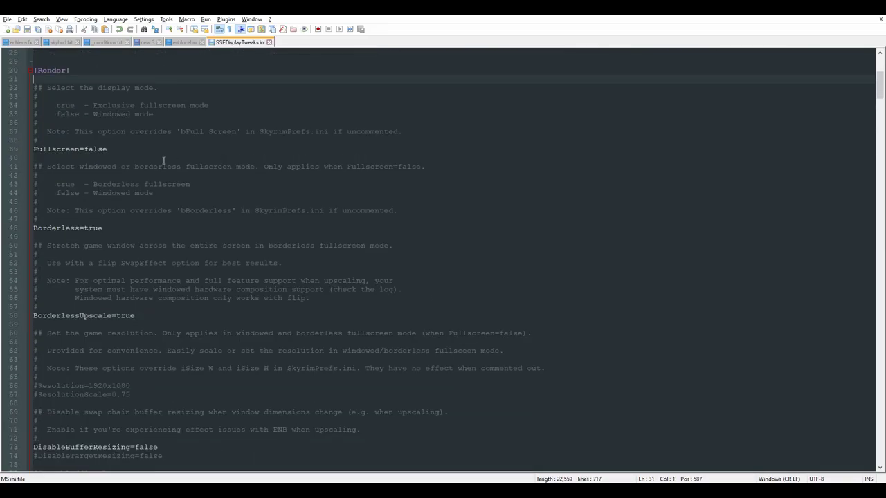
Highlight the Fullscreen=false, Borderless=true and BorderlessUpscale=true lines in SSEDisplayTweaks.ini
left_click_drag(108, 149, 29, 148)
left_click_drag(116, 229, 23, 224)
left_click_drag(149, 318, 39, 317)
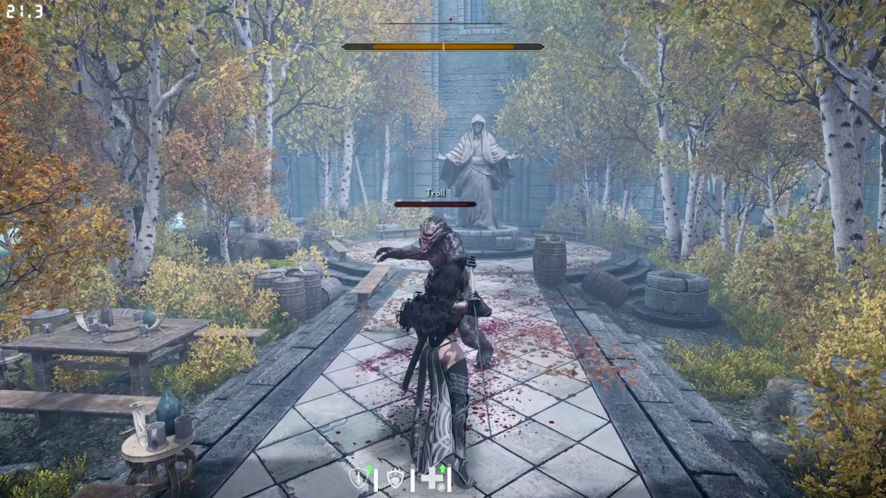
Use the console (sgtm 0.1, tfc 1, tm, tai) to slow and freeze the troll fight
key("grave")
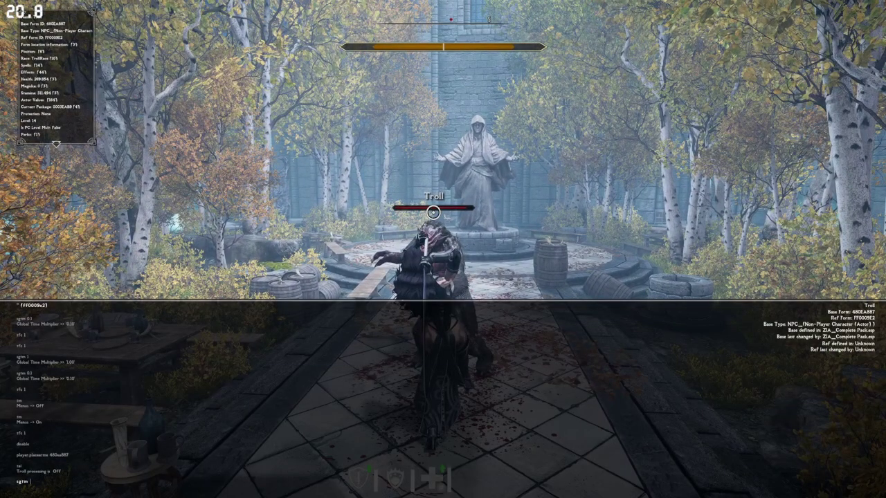
key("grave")
key("grave")
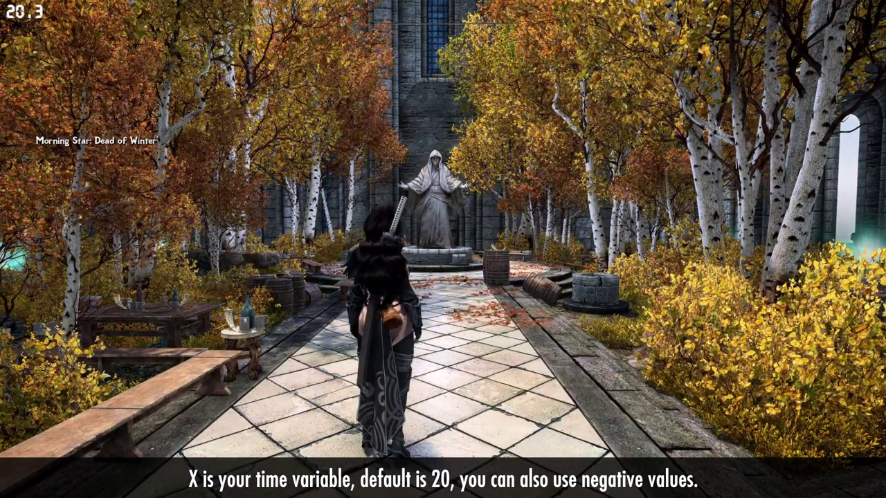
Adjust the time and force weathers fw 10d9e and fw 10fef8 from the console
key("grave")
key("grave")
key("grave")
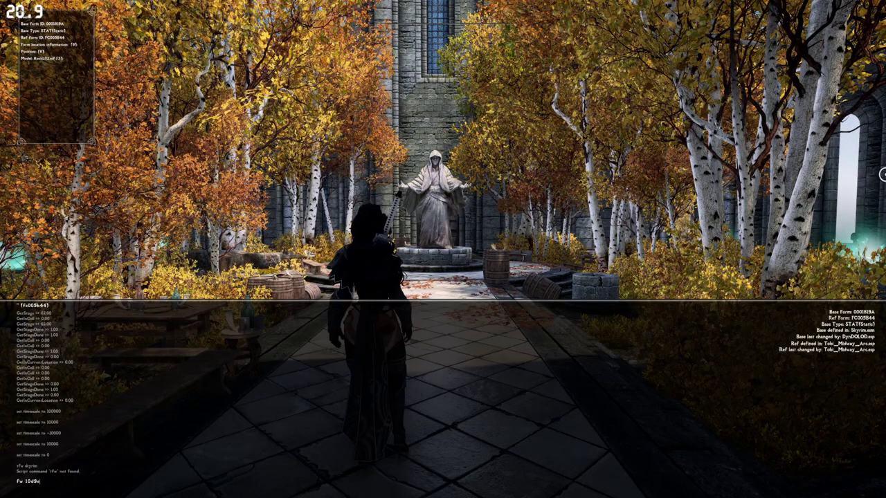
key("Return")
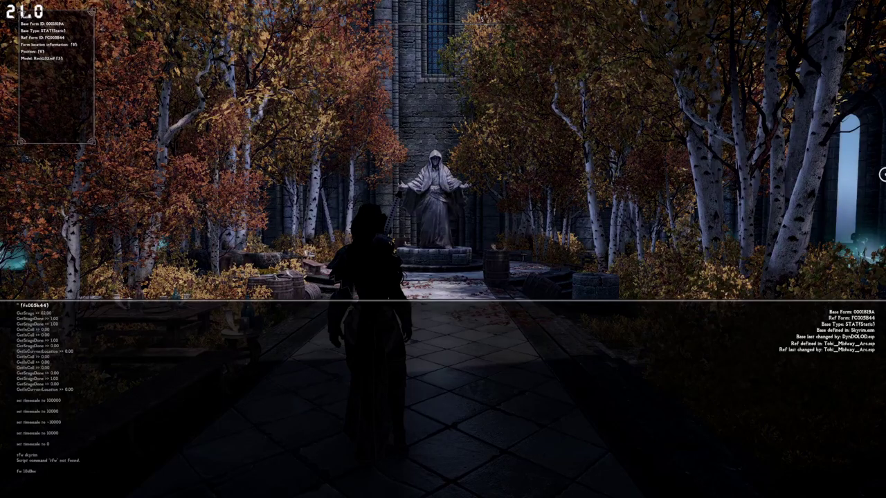
key("grave")
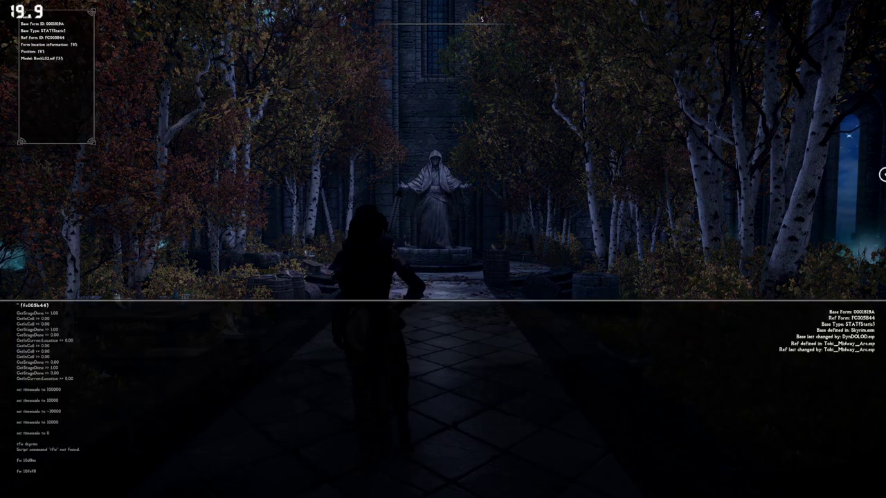
key("grave")
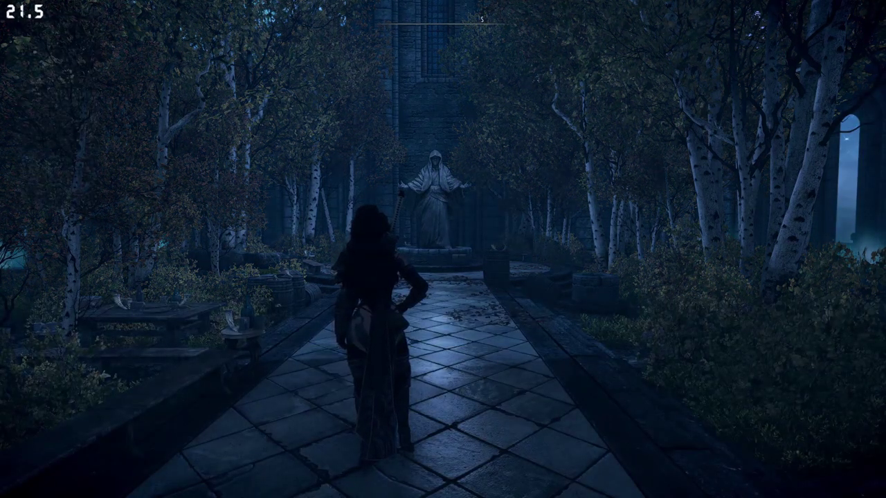
key("grave")
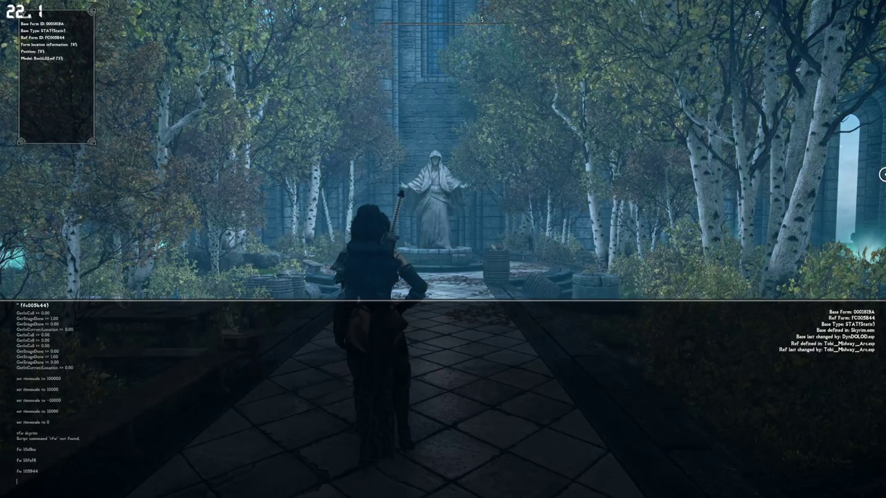
key("grave")
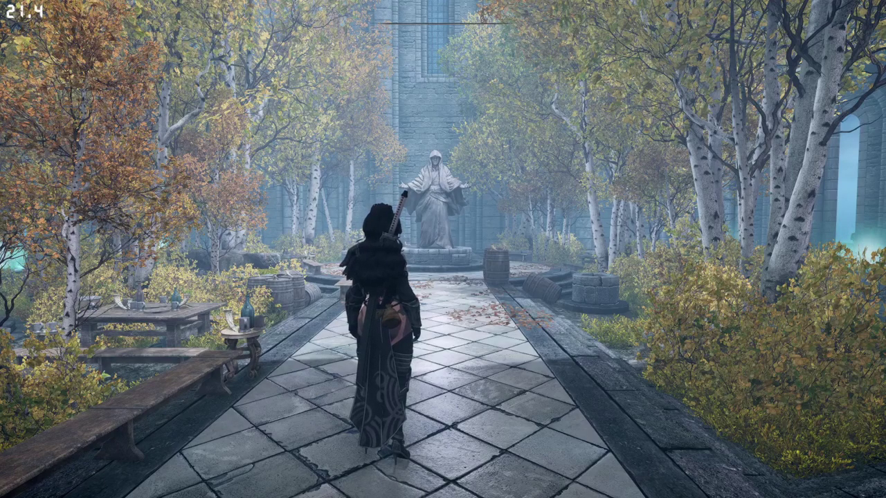
key("grave")
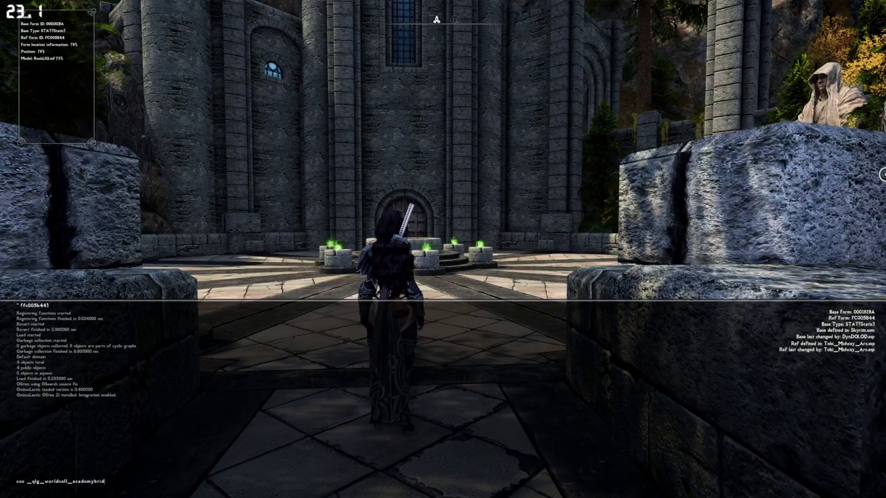
Teleport with coc _qlg_worldcell_academybridge and run across the bridge into the Academy courtyard
key("Return")
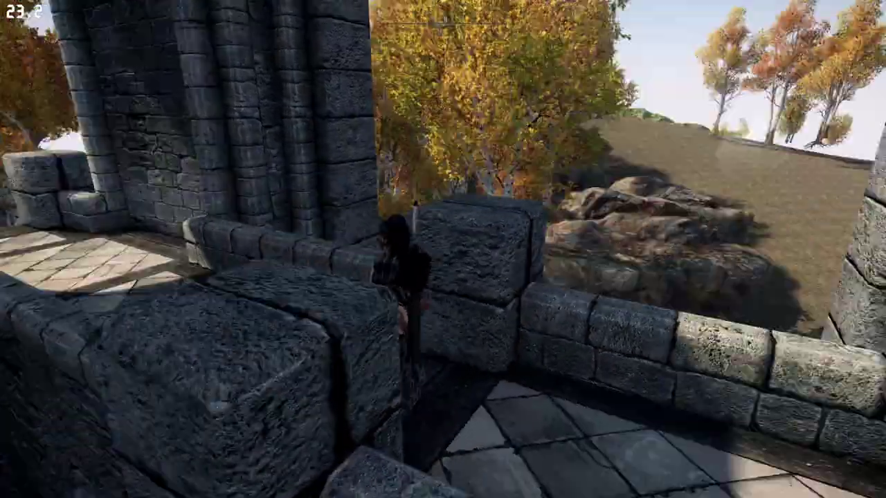
key("w")
key("w")
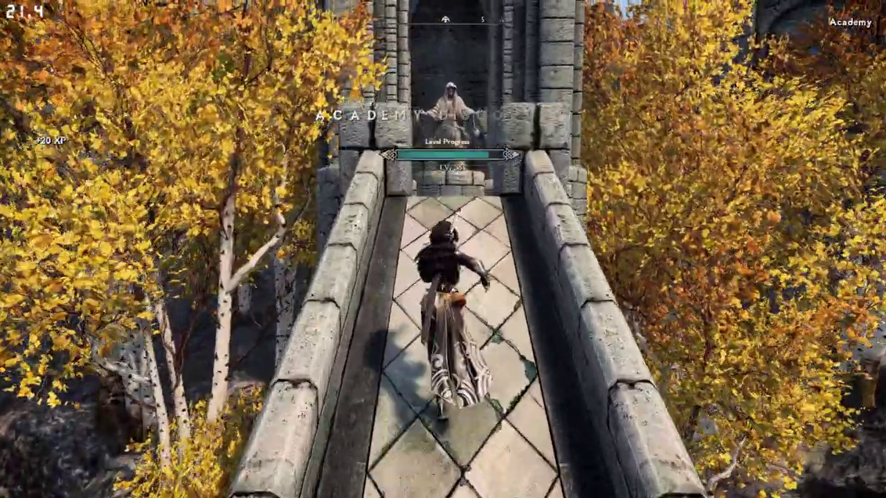
key("w")
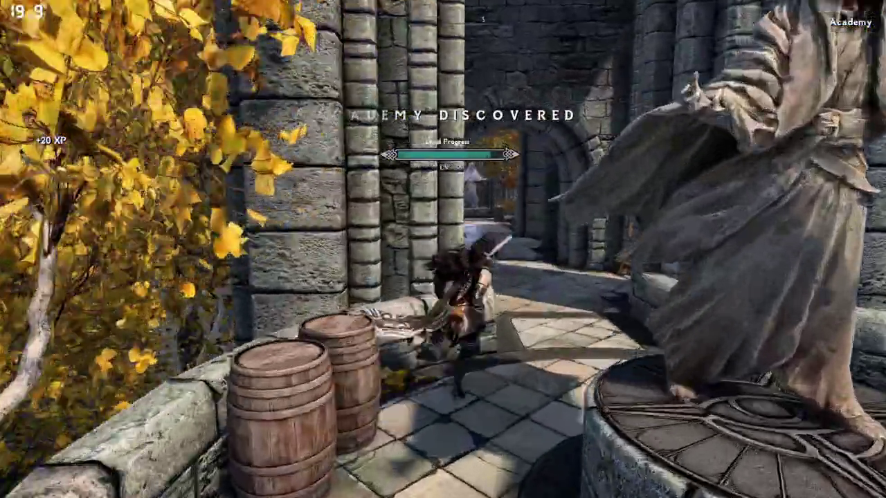
key("w")
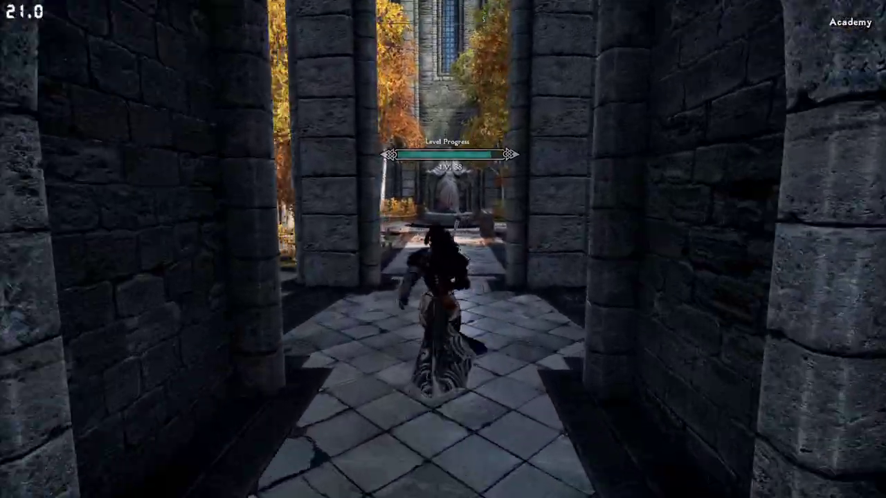
key("w")
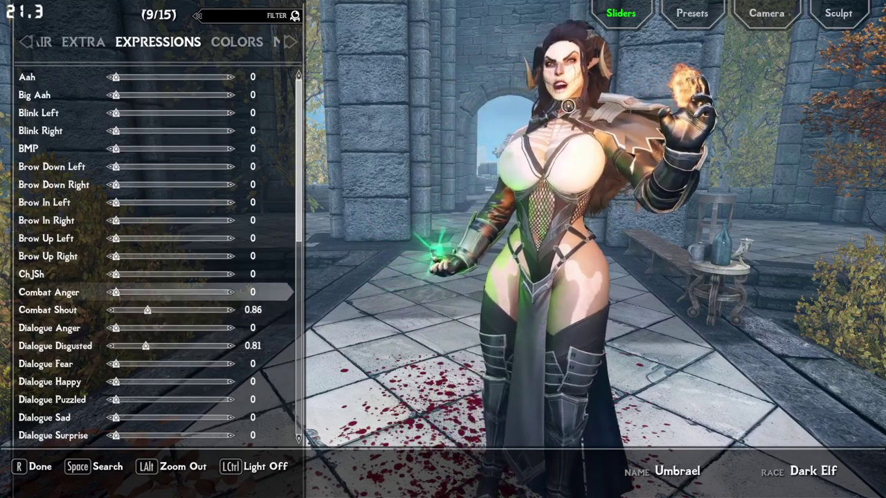
Exit RaceMenu, fight the troll before the statue, and select the troll in the console
key("r")
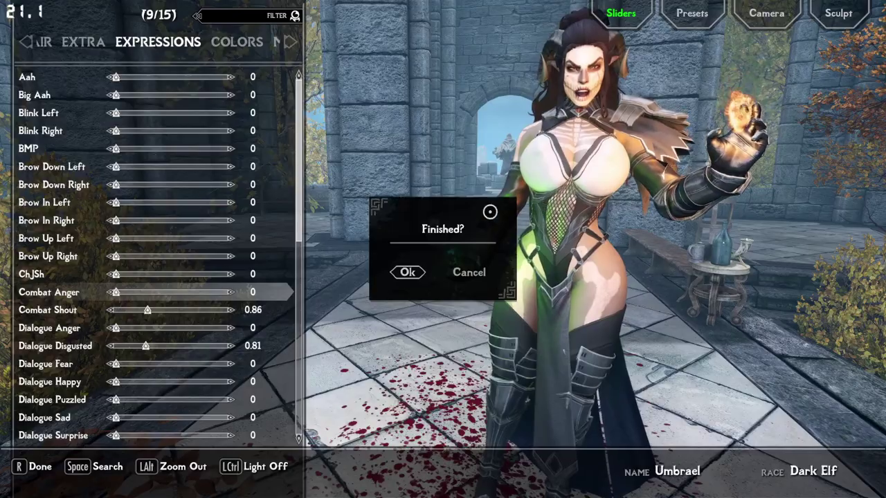
left_click(407, 274)
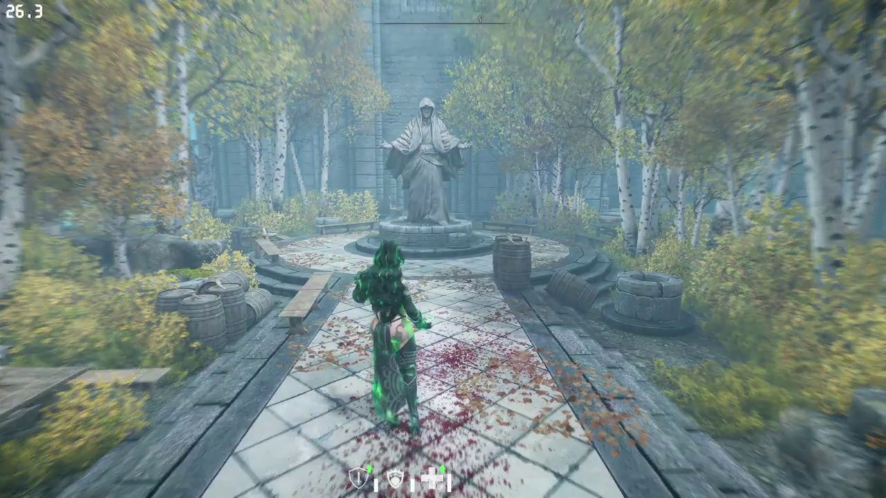
key("grave")
key("grave")
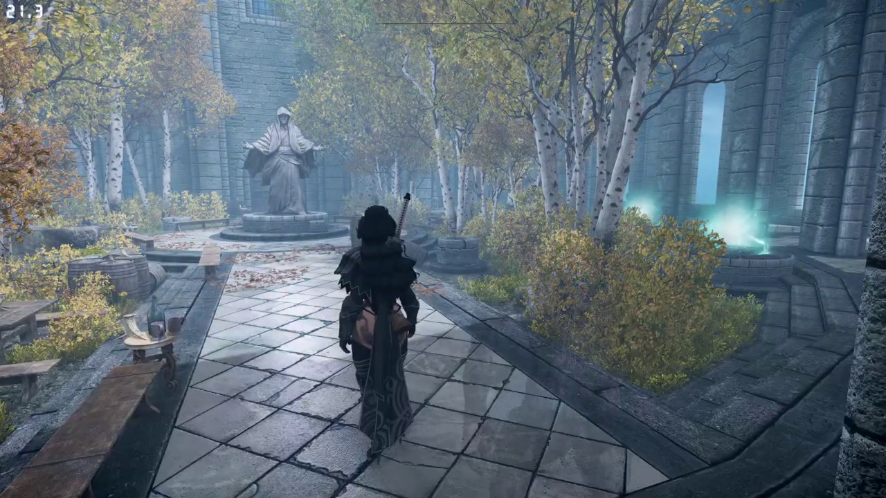
key("w")
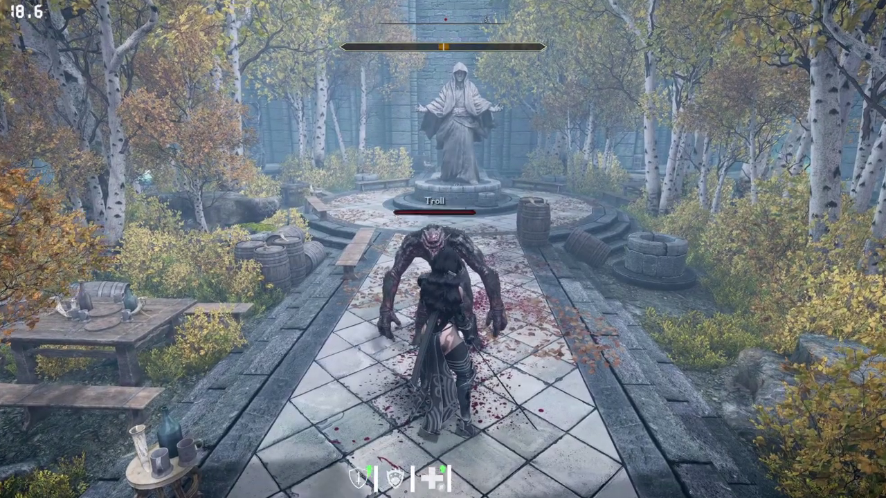
key("grave")
left_click(402, 286)
left_click(411, 223)
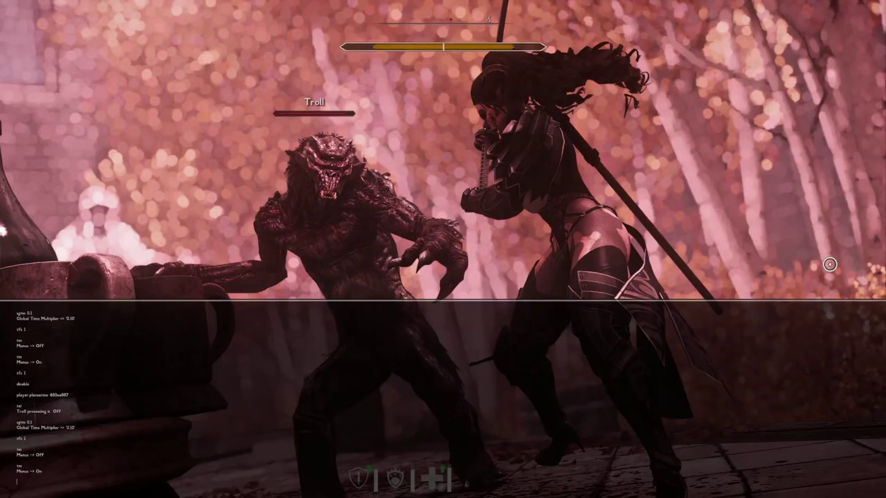
Disable the foreground tankard, bottle and NobleEndTable03 via the console
key("grave")
key("grave")
left_click(108, 326)
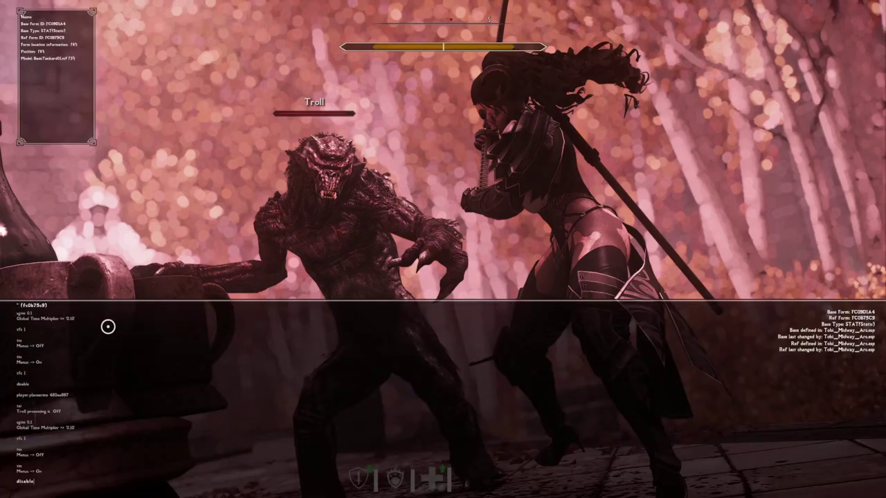
key("Return")
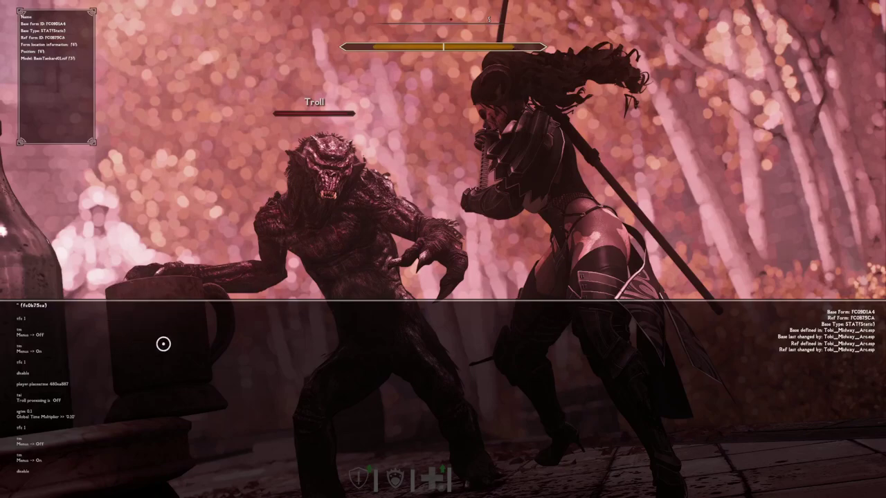
key("Up")
key("Return")
left_click(15, 323)
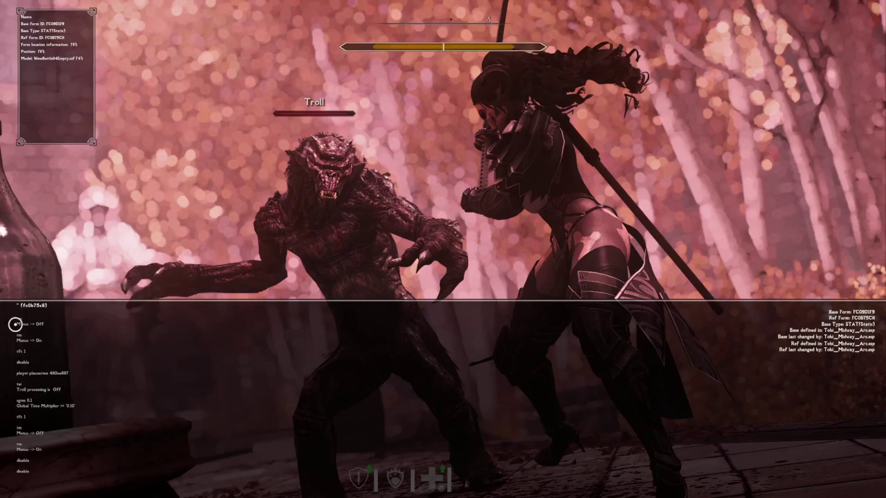
key("Return")
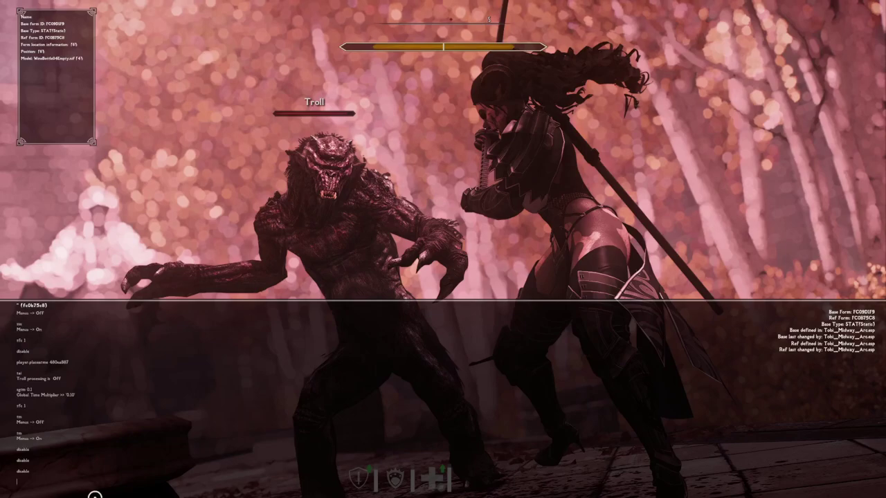
left_click(95, 495)
key("Return")
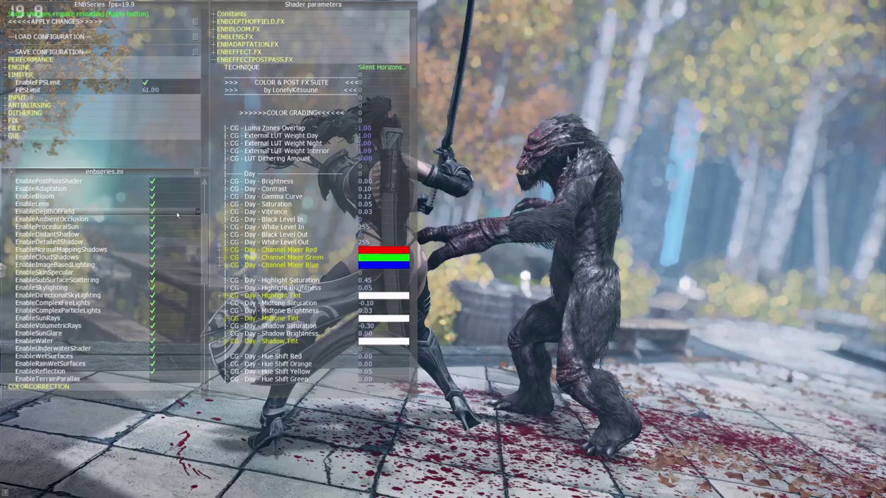
Apply a LoFi Silent Horizons color preset from the TECHNIQUE list and select the AmbientLight effect
left_click(380, 68)
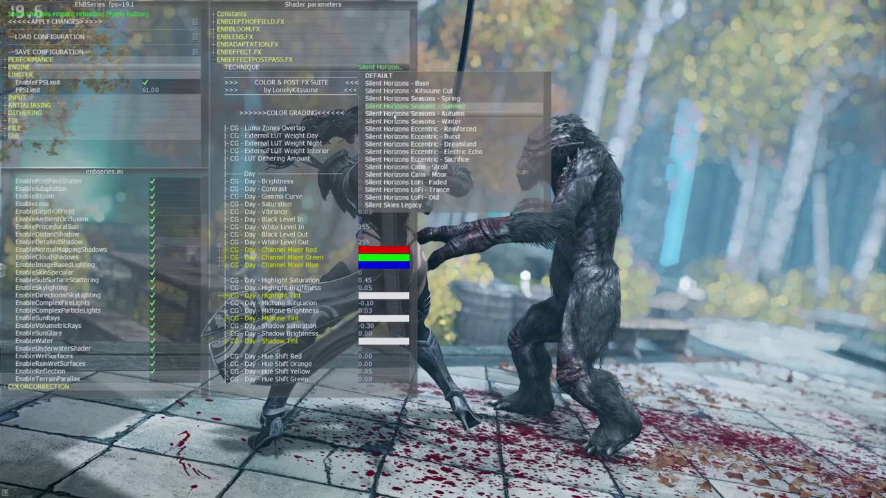
left_click(400, 198)
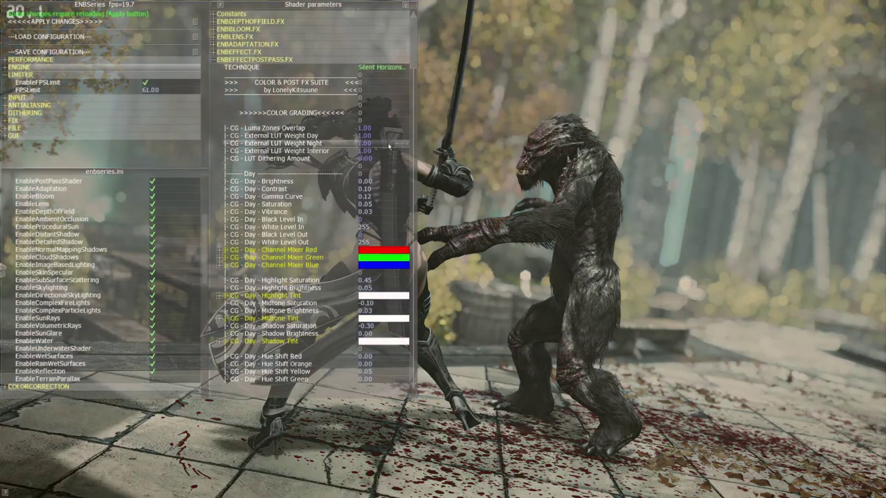
left_click(382, 67)
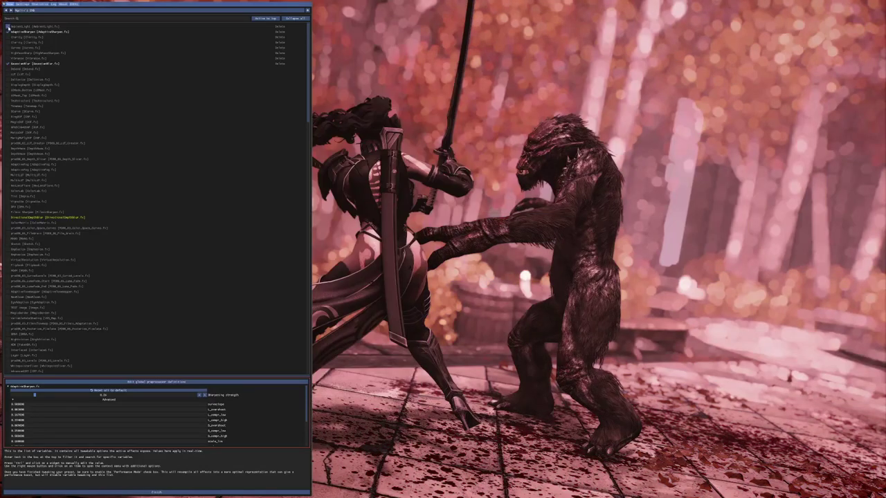
left_click(7, 27)
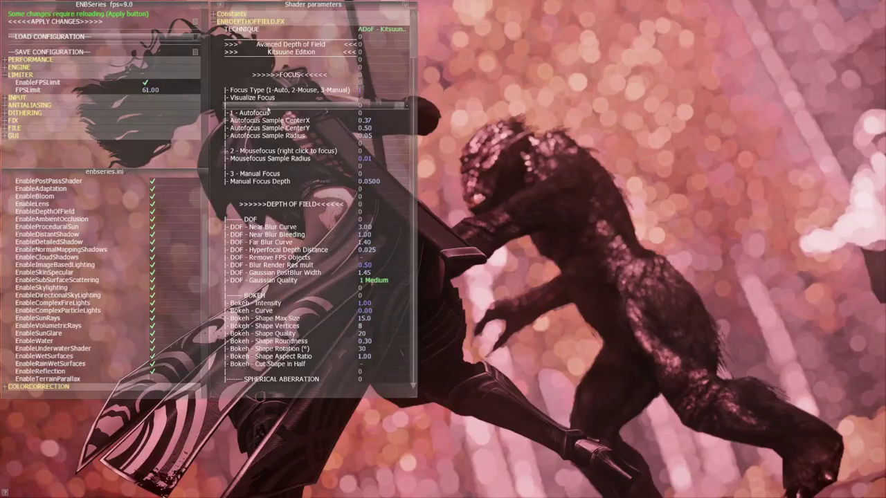
Shift the Autofocus Sample CenterX for pink bokeh behind the fighters and hide the ENB menu
left_click_drag(406, 123, 429, 111)
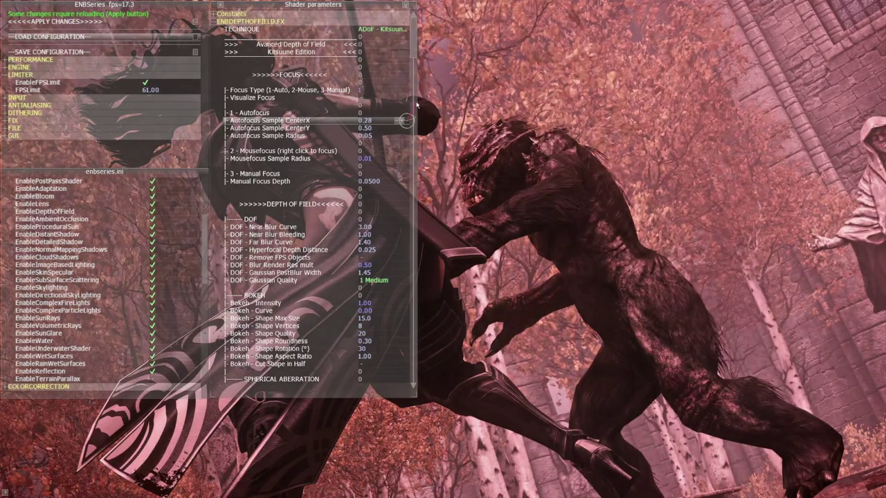
key("shift+Return")
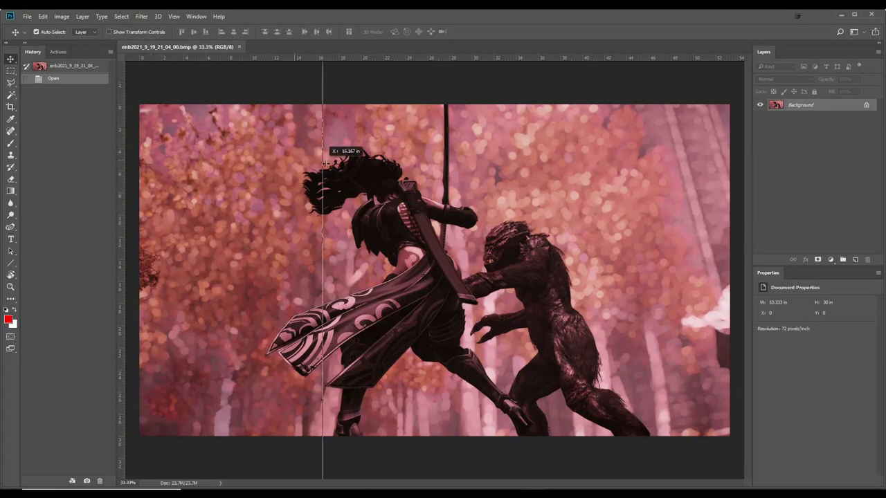
Place centre guides and convert the Background into an editable Layer 1
left_click_drag(326, 163, 434, 160)
left_click_drag(446, 59, 443, 271)
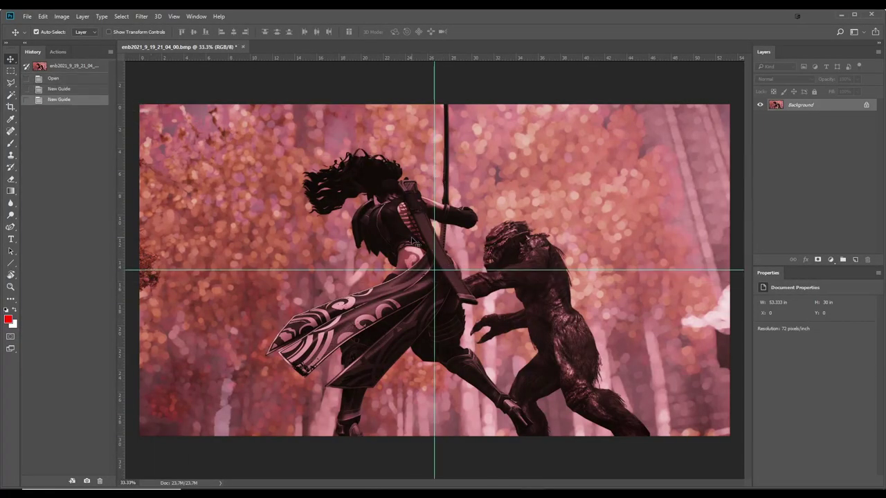
key("ctrl+j")
key("Delete")
Enlarge the screenshot from its top-left corner and nudge it right
key("ctrl+t")
key("ctrl+minus")
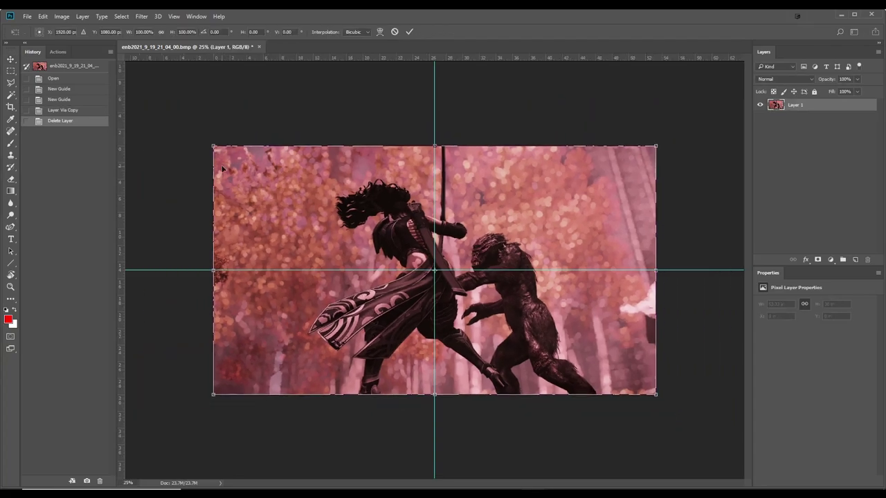
left_click_drag(214, 147, 171, 130)
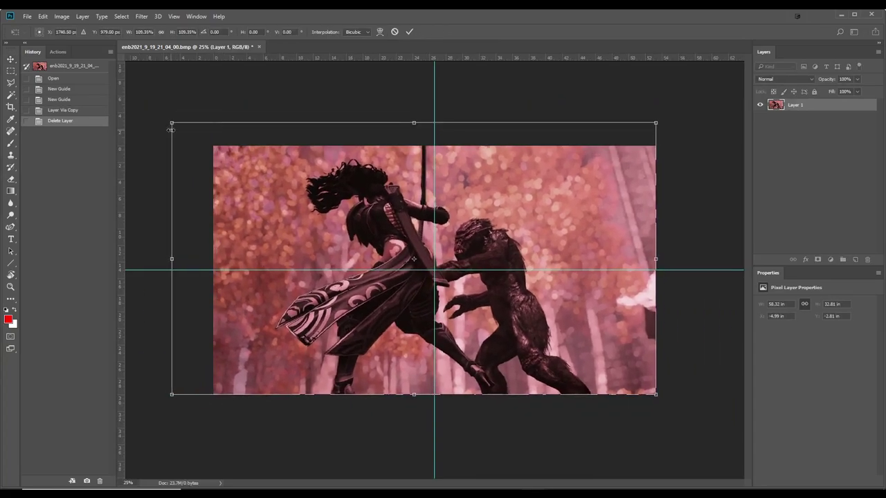
key("Return")
key("Right")
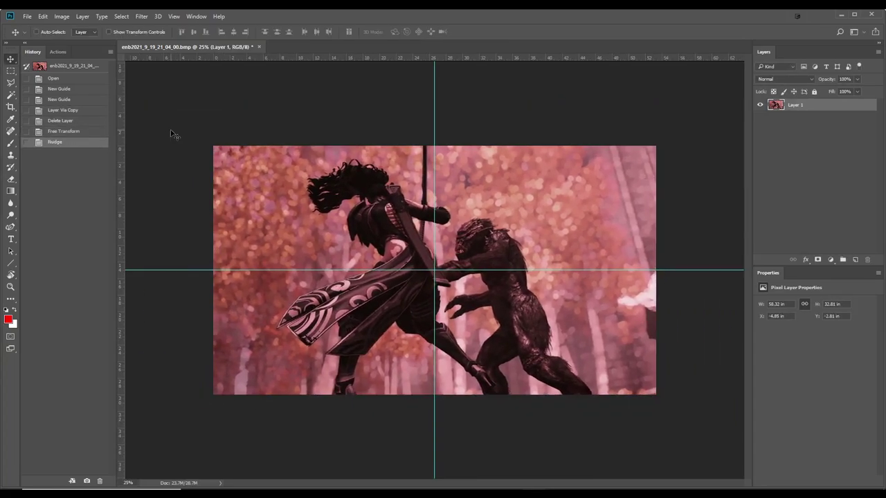
Scale the layer to about 105.67%, shift it down-left to reframe, and remove the guides
key("ctrl+t")
mouse_move(658, 395)
left_mouse_down()
mouse_move(682, 411)
mouse_move(654, 401)
left_mouse_up()
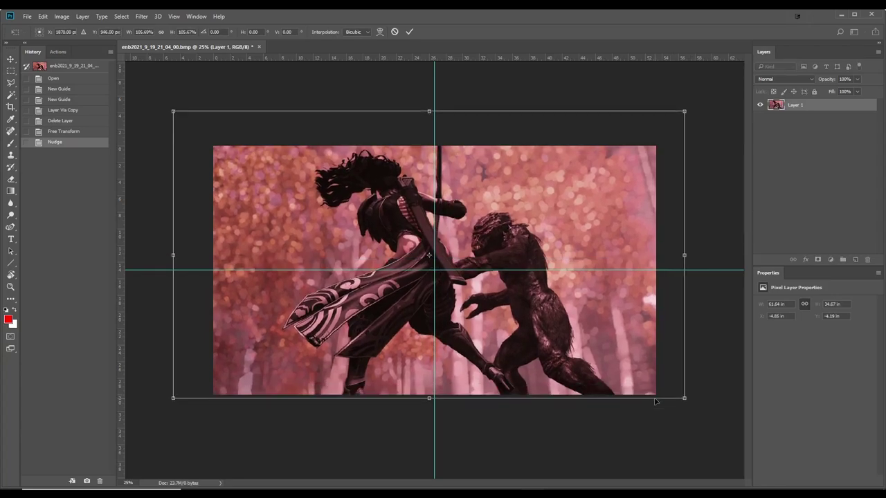
key("shift+Down")
key("shift+Down")
key("shift+Down")
key("shift+Down")
key("shift+Down")
key("shift+Down")
key("shift+Left")
key("shift+Left")
key("shift+Left")
key("shift+Left")
key("shift+Left")
key("shift+Left")
key("shift+Left")
key("shift+Left")
key("shift+Left")
key("shift+Left")
key("shift+Left")
key("shift+Left")
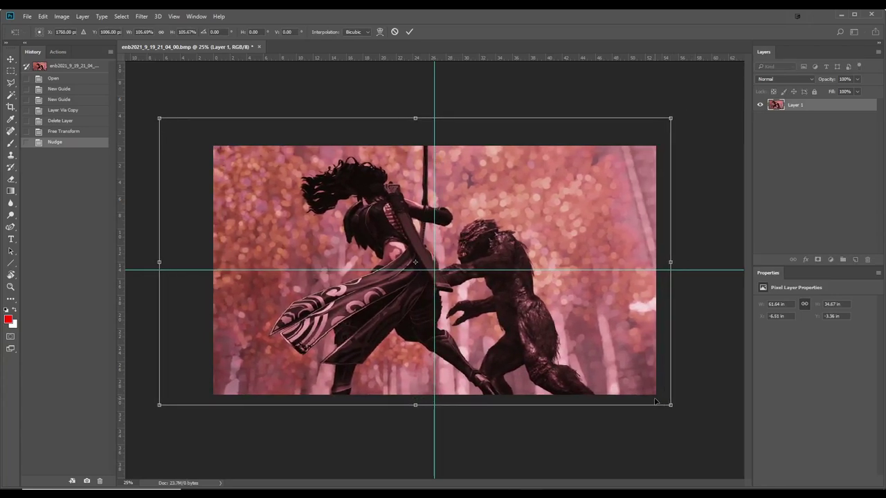
key("shift+Left")
key("shift+Left")
key("shift+Left")
key("shift+Left")
key("shift+Left")
key("Return")
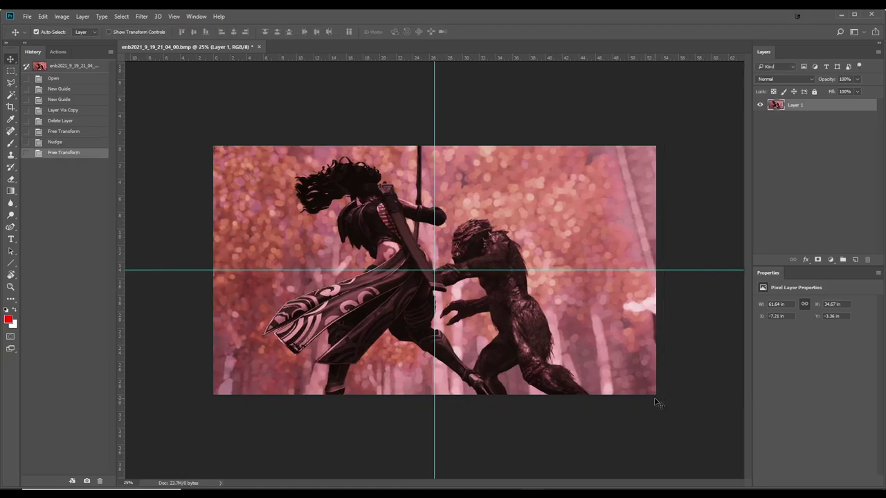
left_click_drag(433, 111, 434, 57)
Remove the horizontal centre guide and add a Levels adjustment layer
left_click_drag(450, 270, 449, 56)
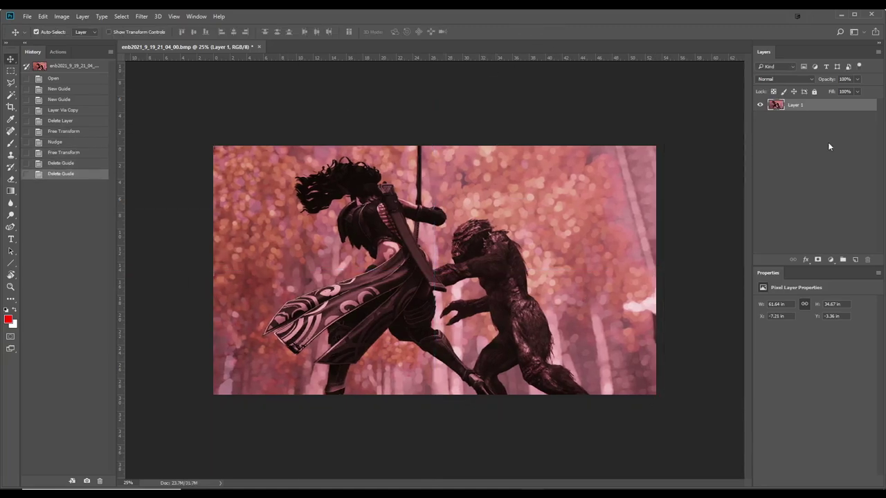
left_click(828, 142)
left_click(830, 259)
Add a Curves layer with a slight midtone bend and an Exposure layer at +0.47
left_click(817, 315)
left_click(830, 260)
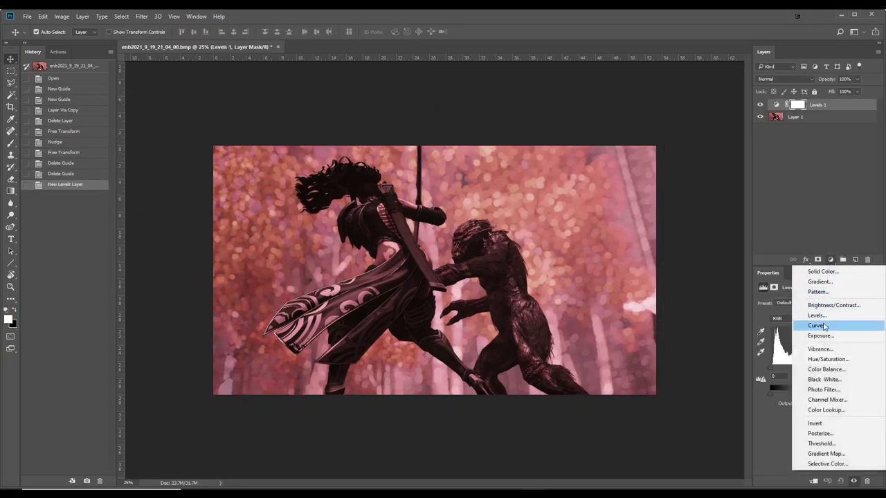
left_click(817, 325)
left_click_drag(824, 368, 830, 362)
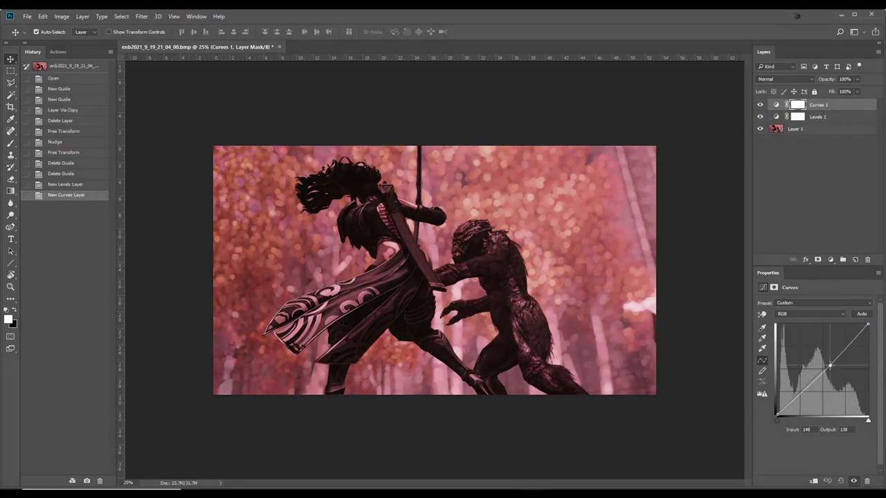
left_click(831, 260)
left_click(817, 337)
left_click_drag(815, 325, 820, 326)
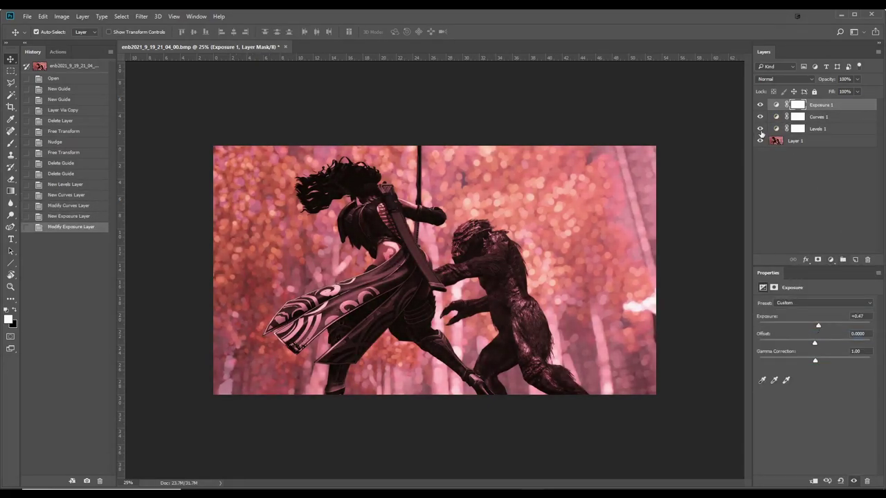
Adjust the Levels midtone, compare it on and off, then delete the Curves layer
left_click(817, 129)
left_click_drag(822, 370, 822, 370)
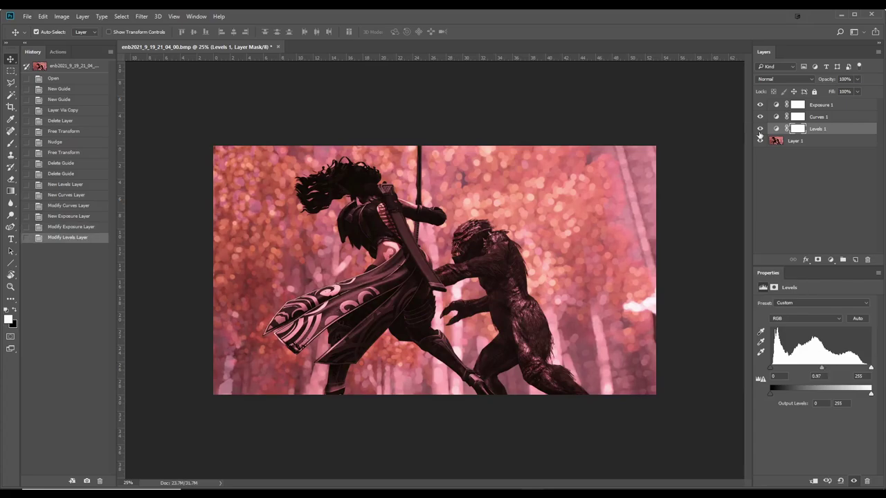
left_click(760, 129)
left_click(760, 129)
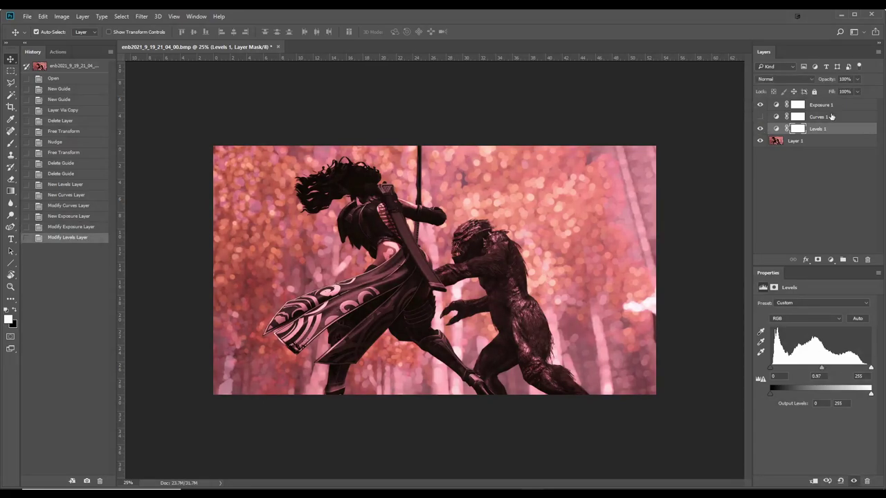
left_click(823, 116)
key("Delete")
Add a Hue/Saturation layer with hue shifted negative toward pink, comparing before and after
left_click(830, 260)
left_click(828, 359)
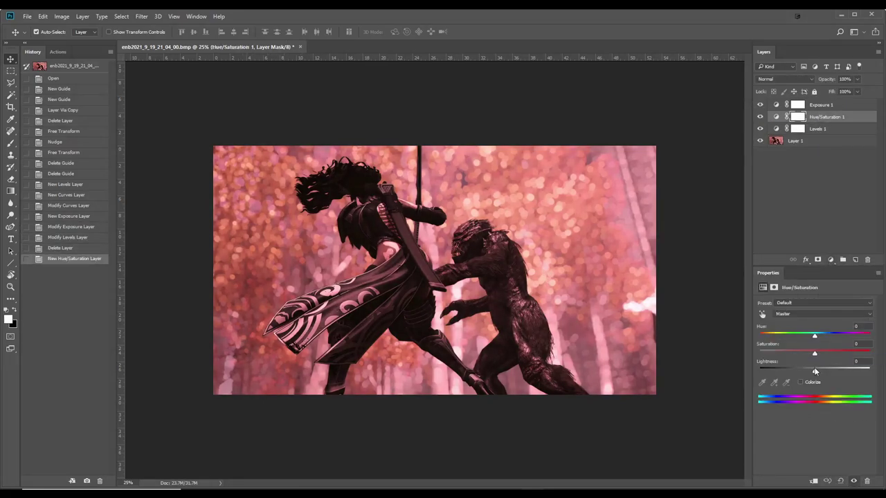
left_click_drag(814, 335, 815, 355)
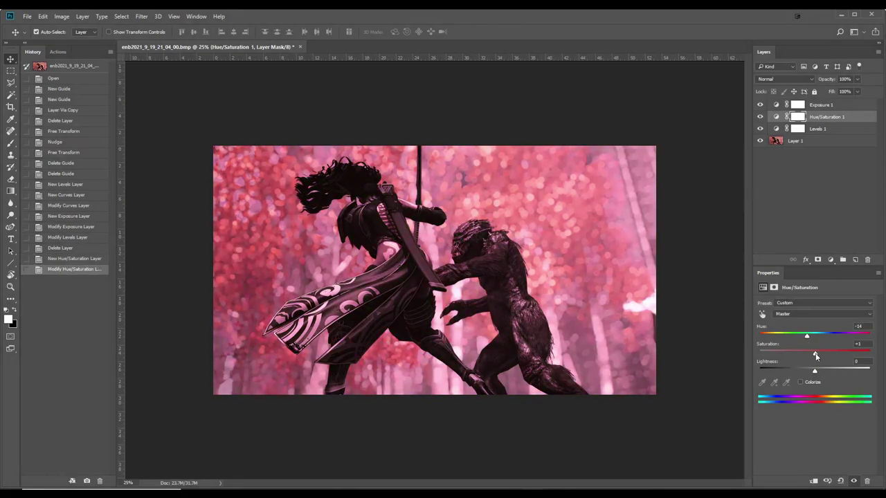
left_click(760, 117)
left_click(760, 117)
Fine-tune the negative hue shift while viewing the whole image
key("ctrl+minus")
key("ctrl+0")
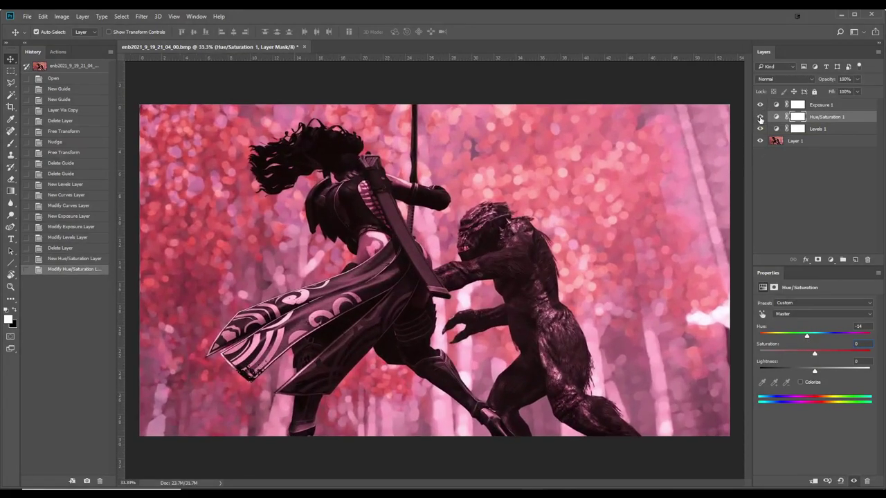
left_click_drag(807, 339, 822, 356)
key("ctrl+minus")
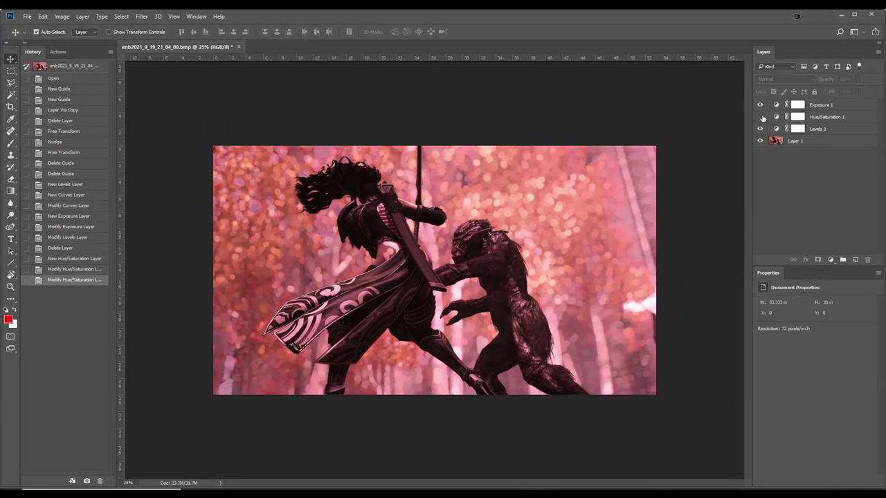
left_click(830, 259)
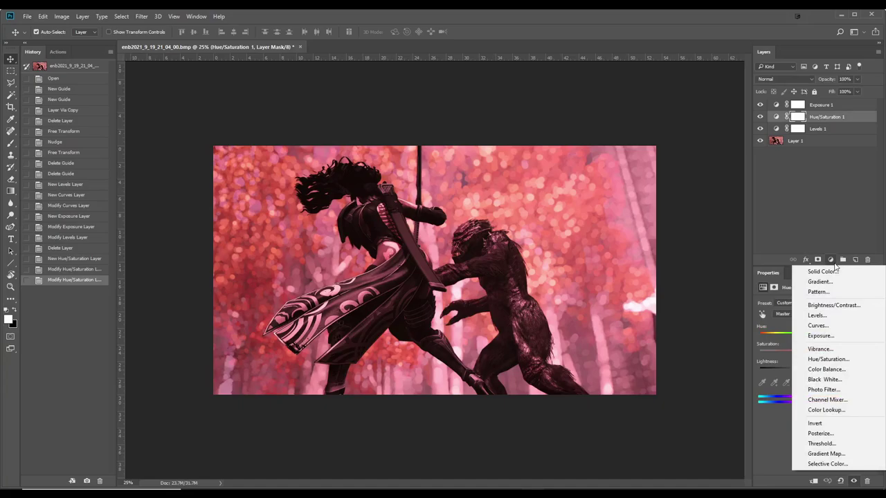